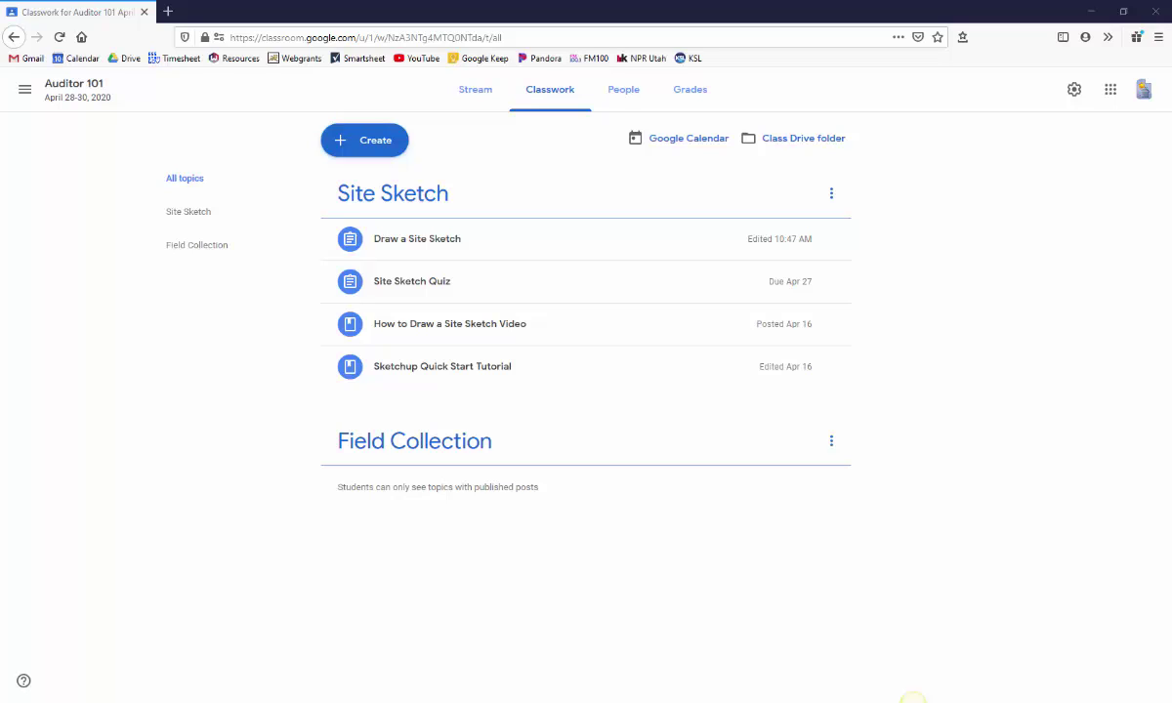
- Switch to the incognito Gmail page and start creating a new account
click(1092, 16)
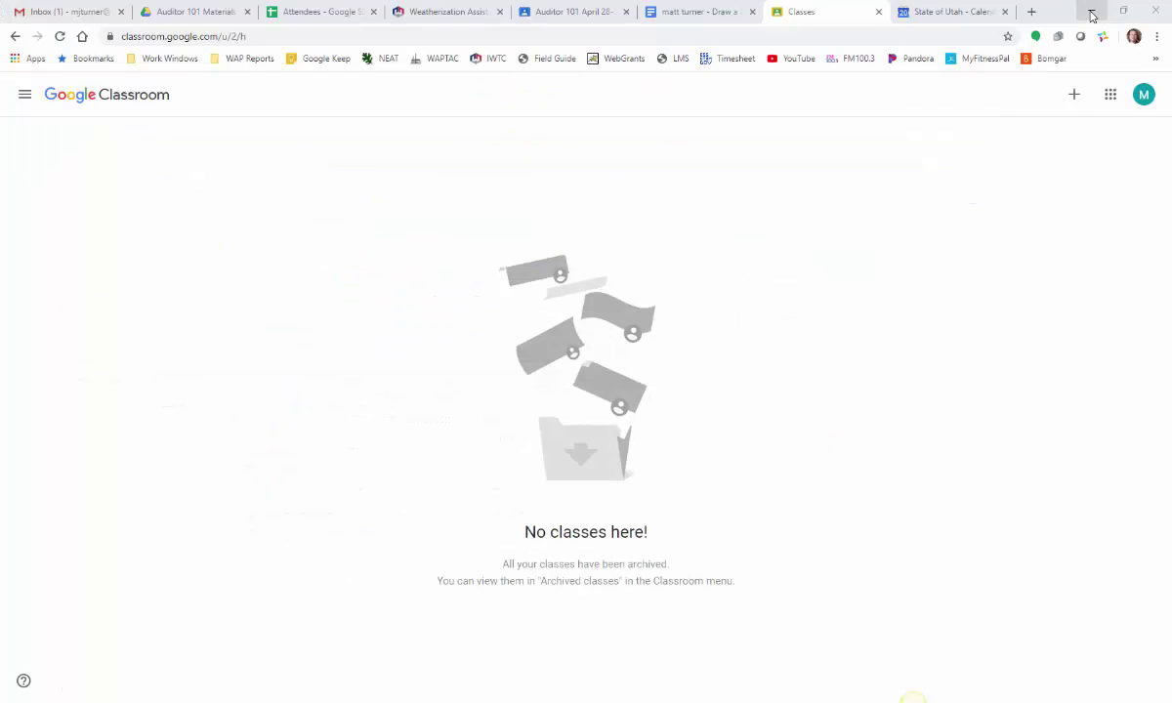
click(1092, 15)
key(Return)
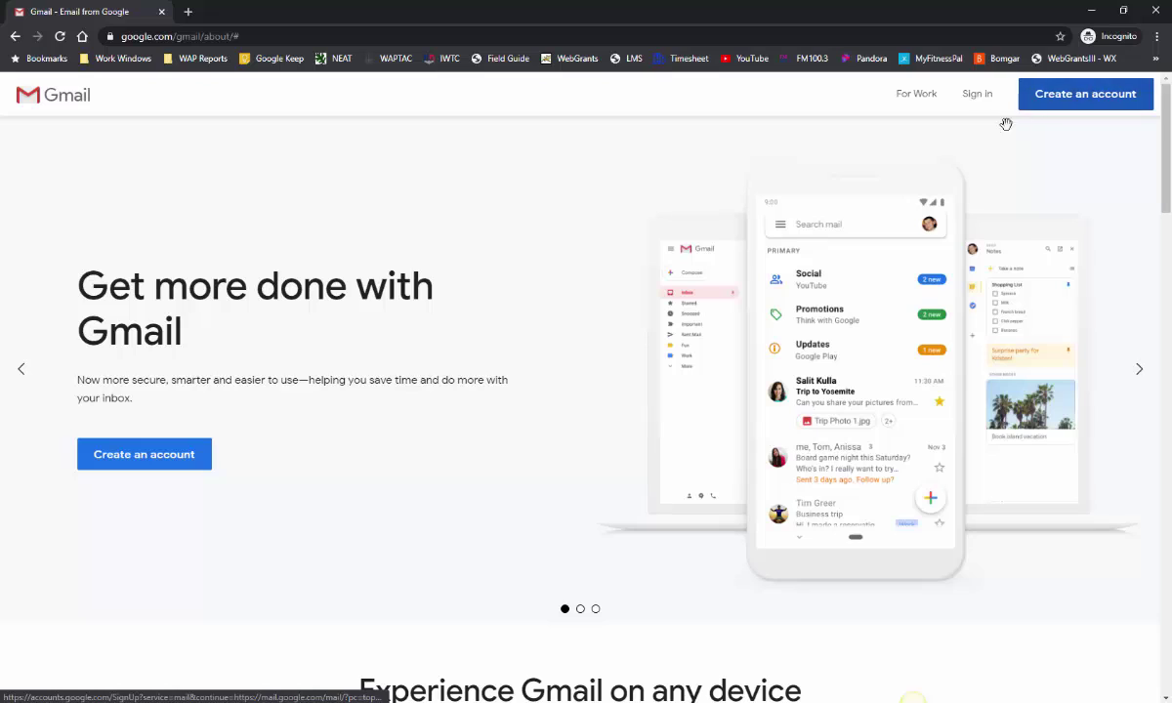
click(152, 467)
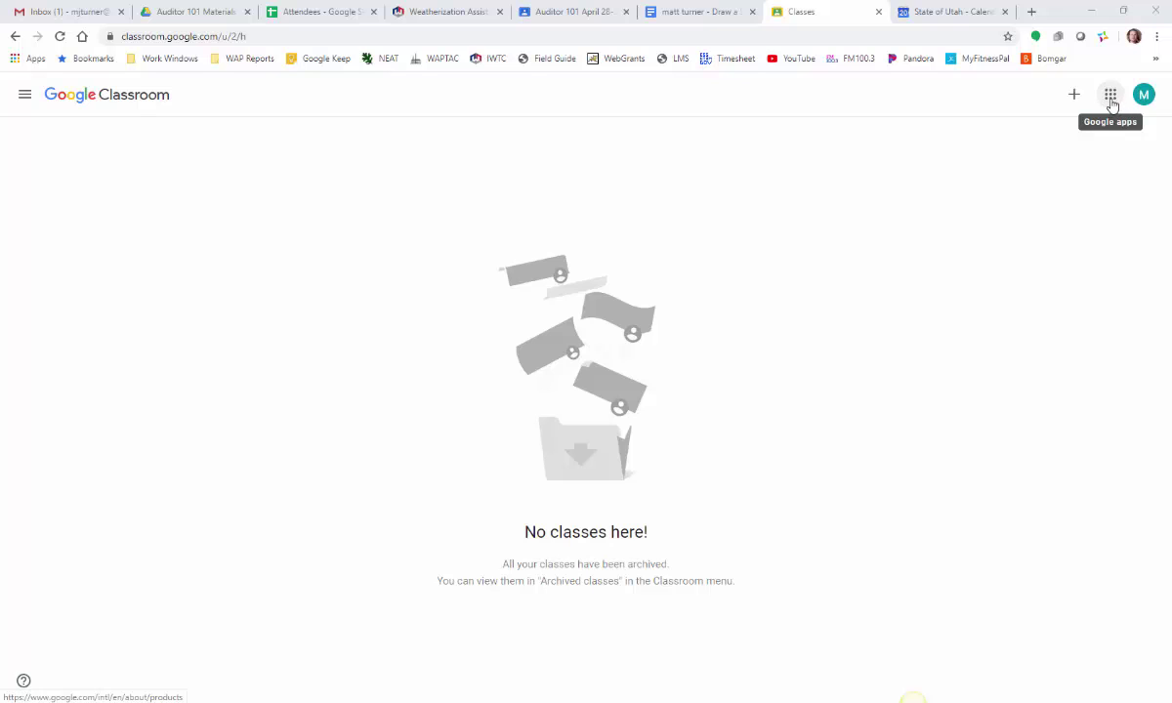
- Browse the list of Google apps down to the Classroom entry, and close the list
click(1114, 103)
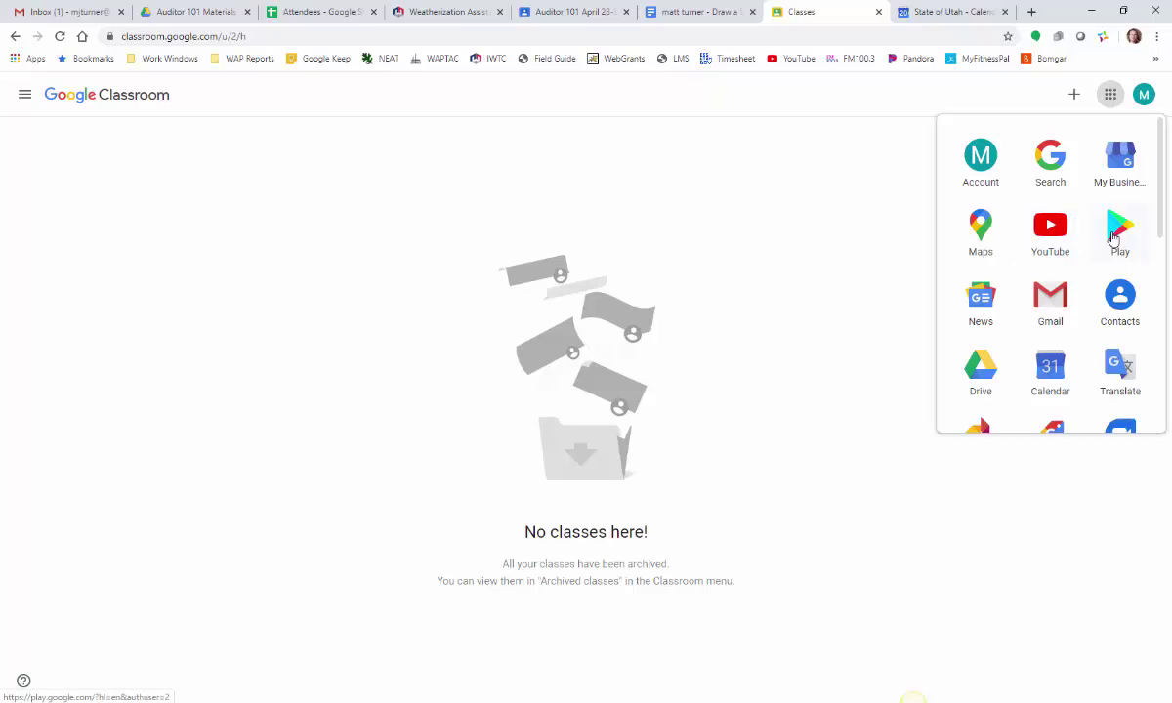
scroll(1076, 342, down, 5)
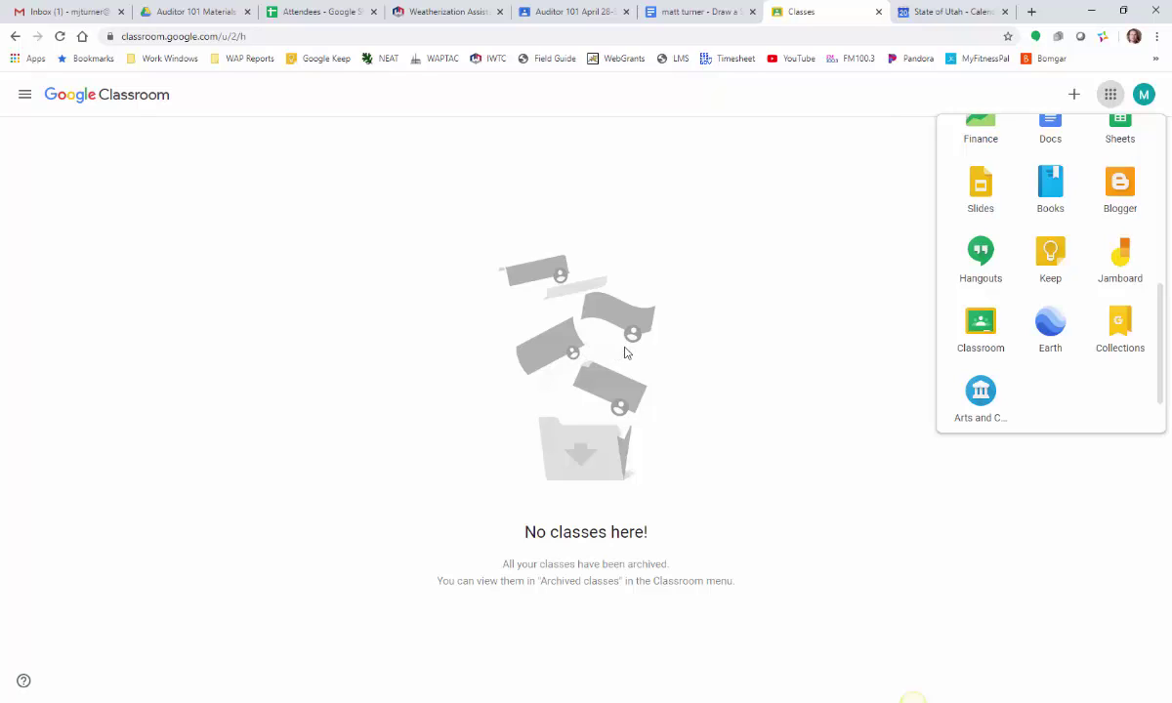
click(526, 136)
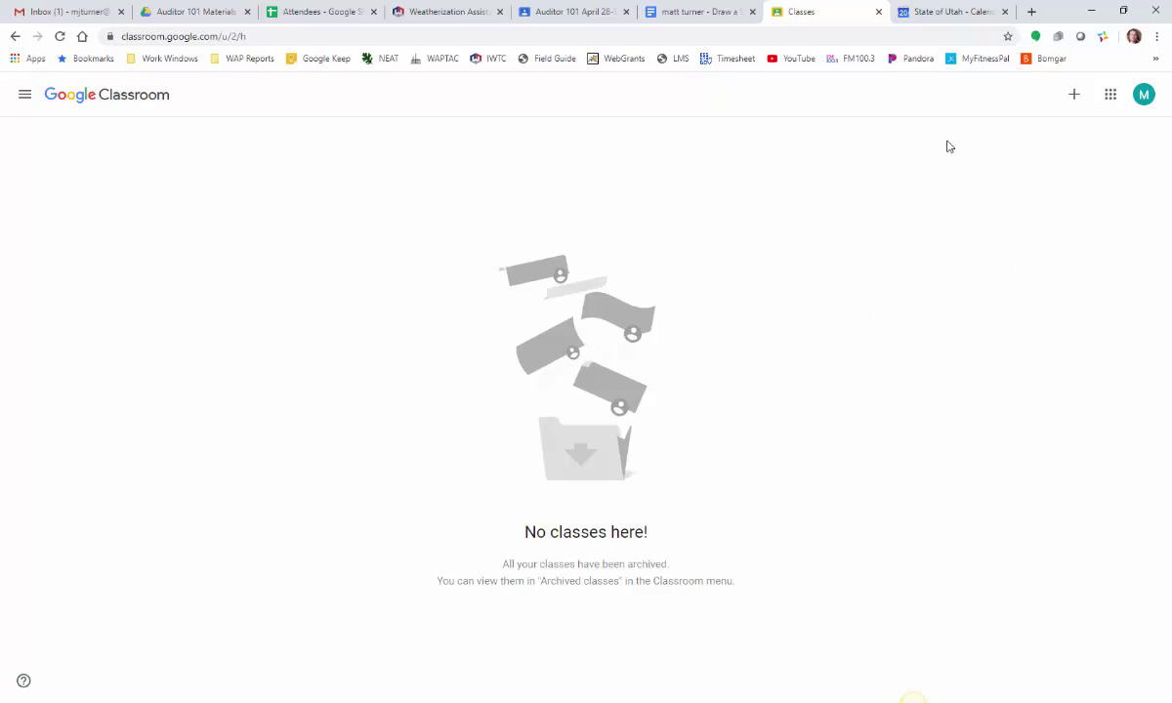
- Join an existing class by pasting the class code supplied by the teacher
click(1076, 101)
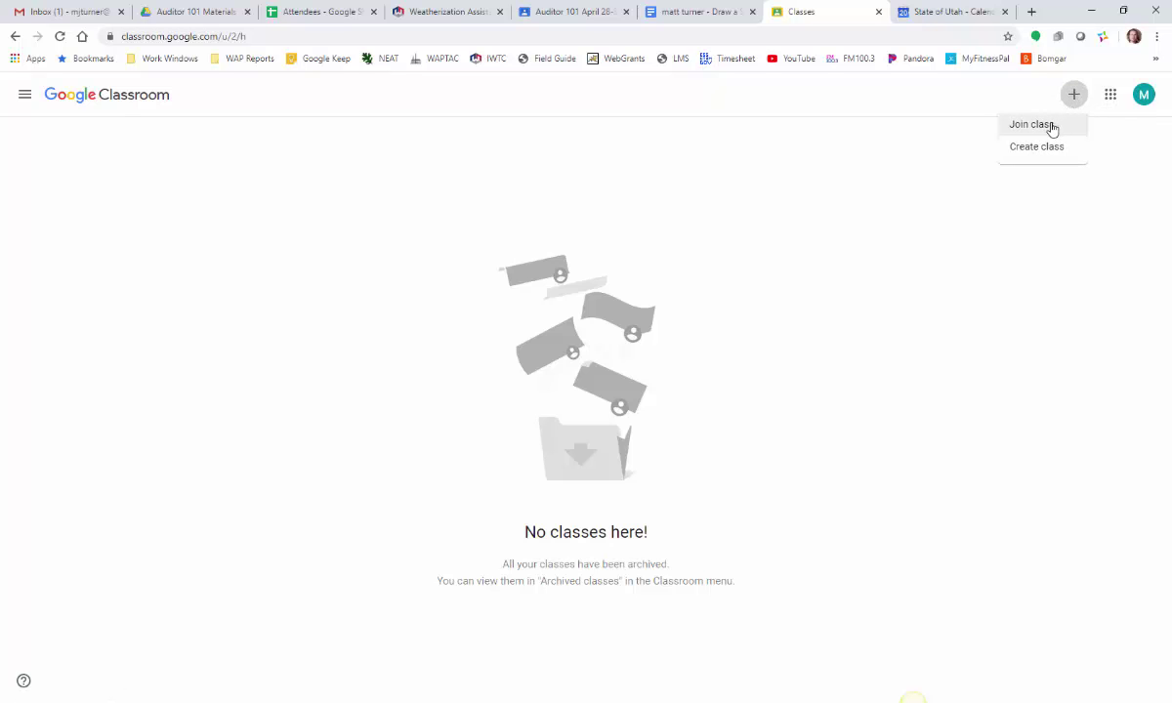
click(1052, 126)
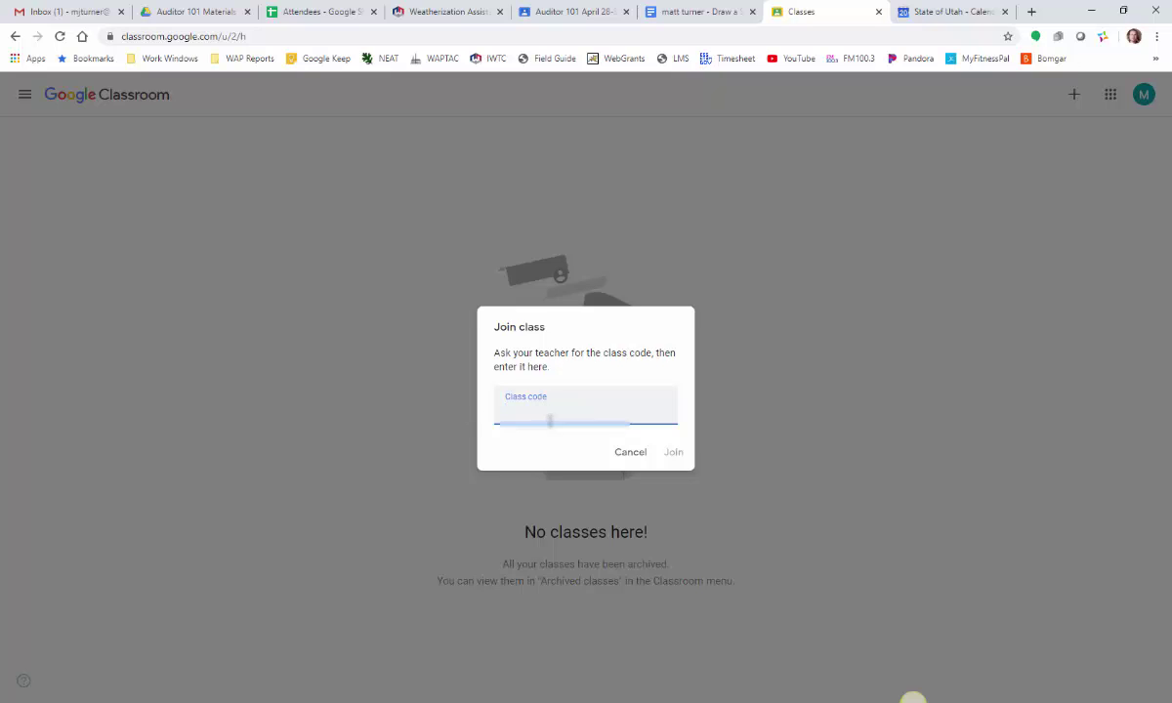
key(ctrl+v)
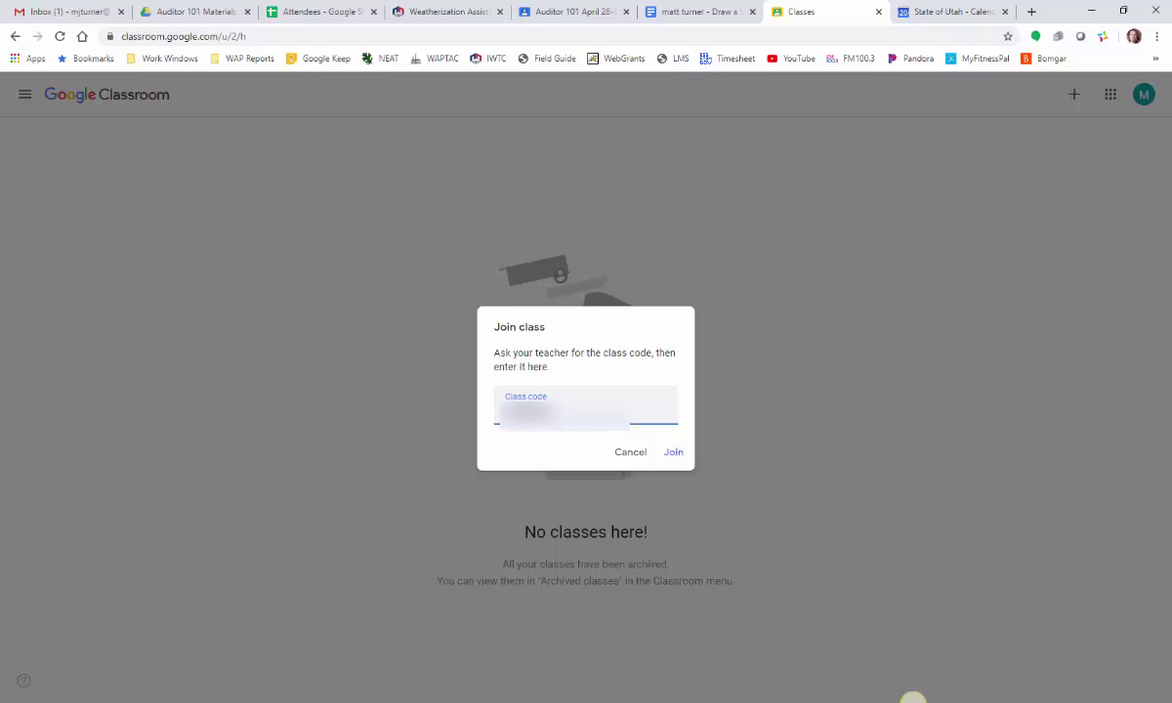
click(674, 454)
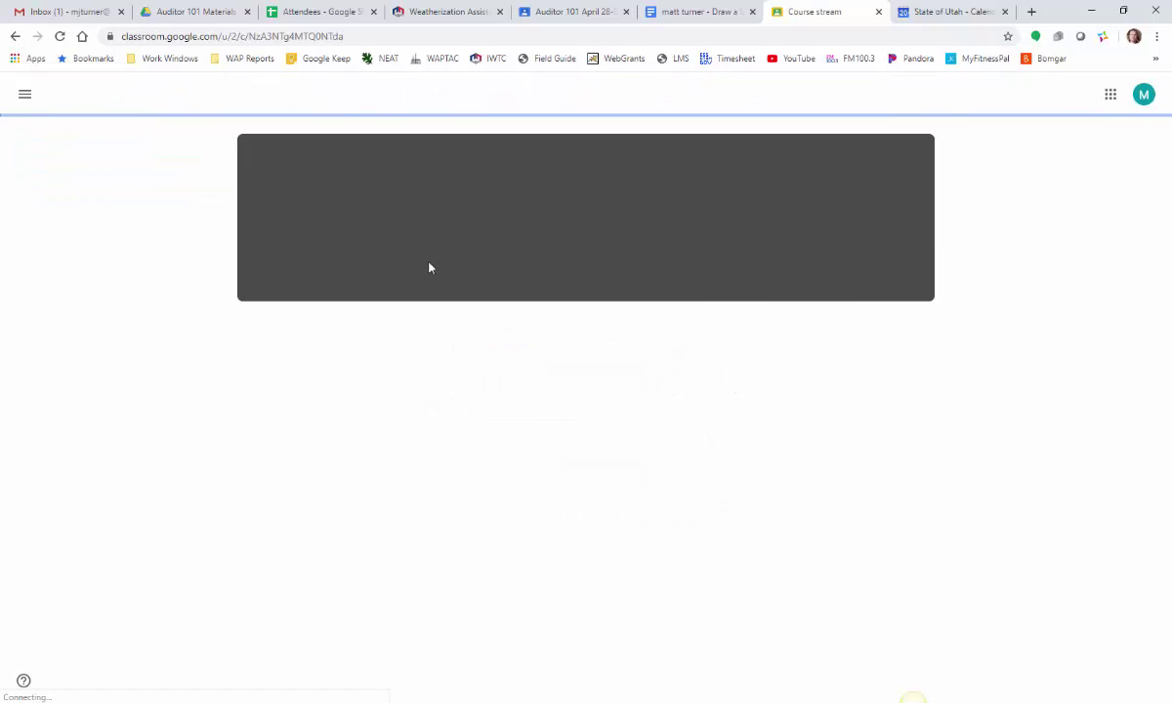
- Look over the class navigation menu and the posts in the Auditor 101 stream
click(25, 94)
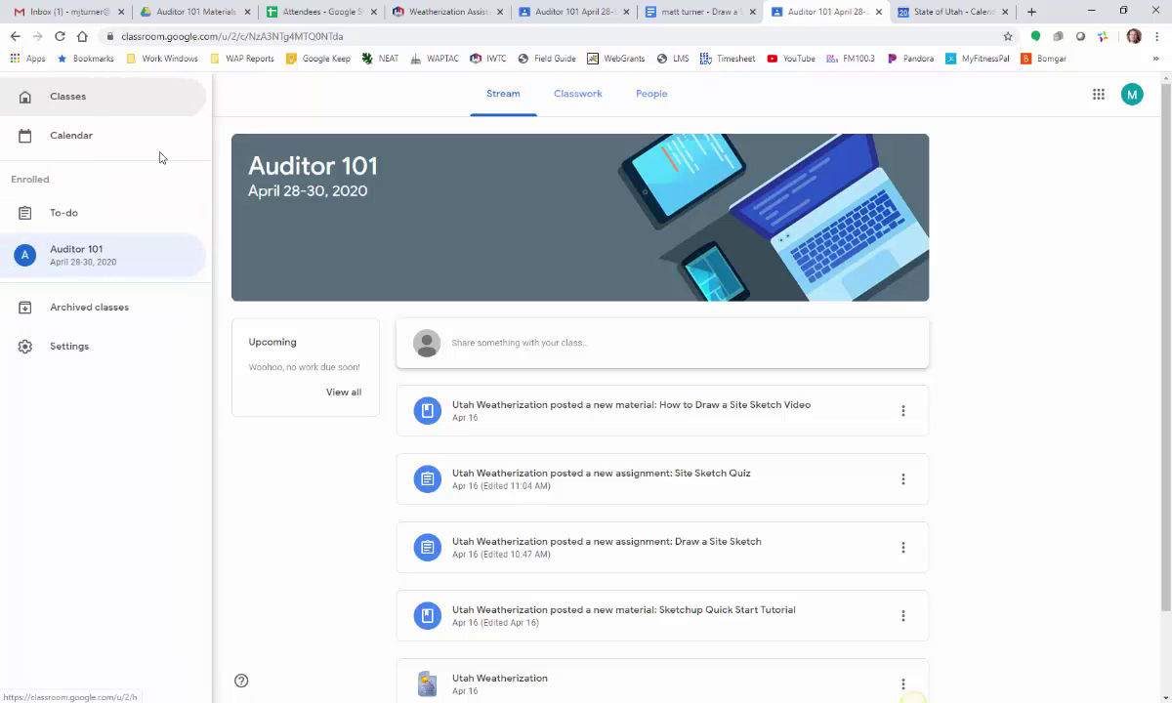
click(252, 106)
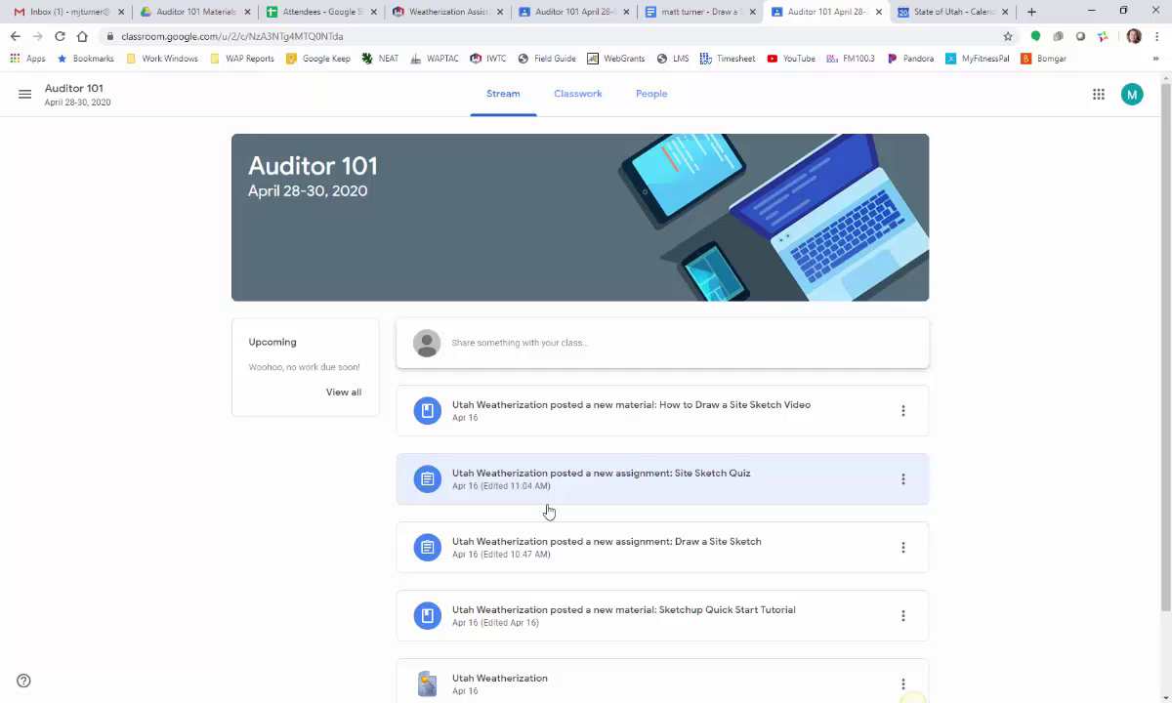
scroll(537, 547, down, 2)
scroll(536, 566, up, 2)
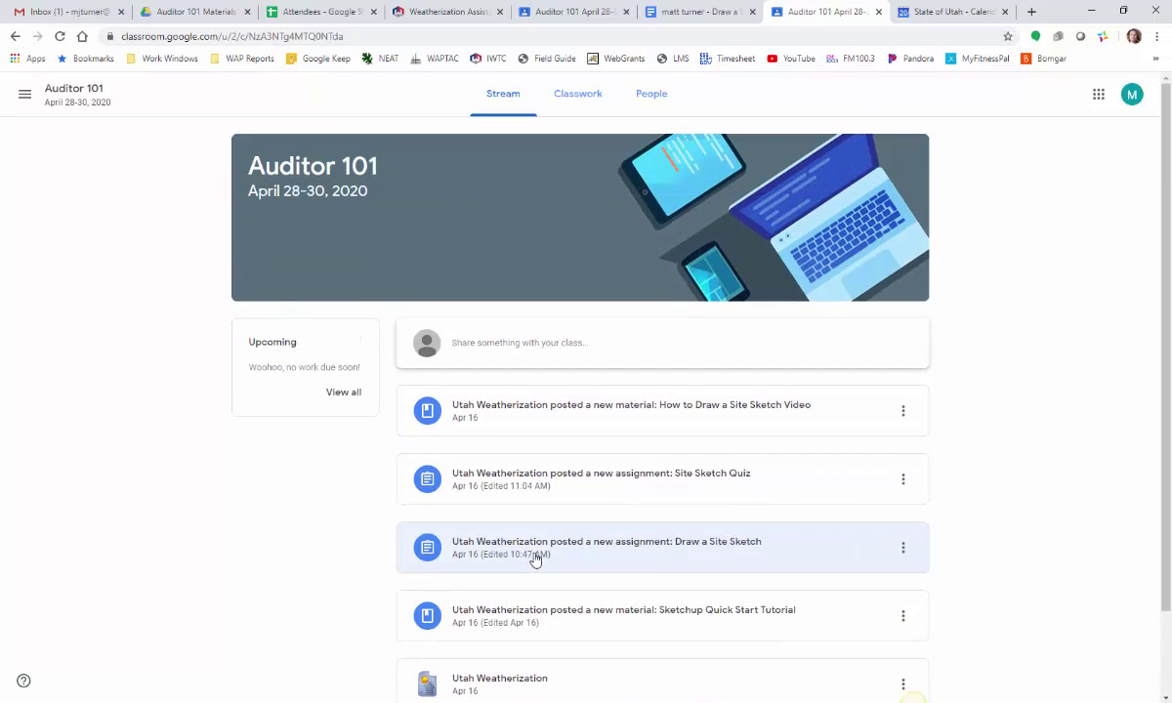
- Open the full Draw a Site Sketch assignment from the classwork list, dismissing the introductory tips
click(581, 94)
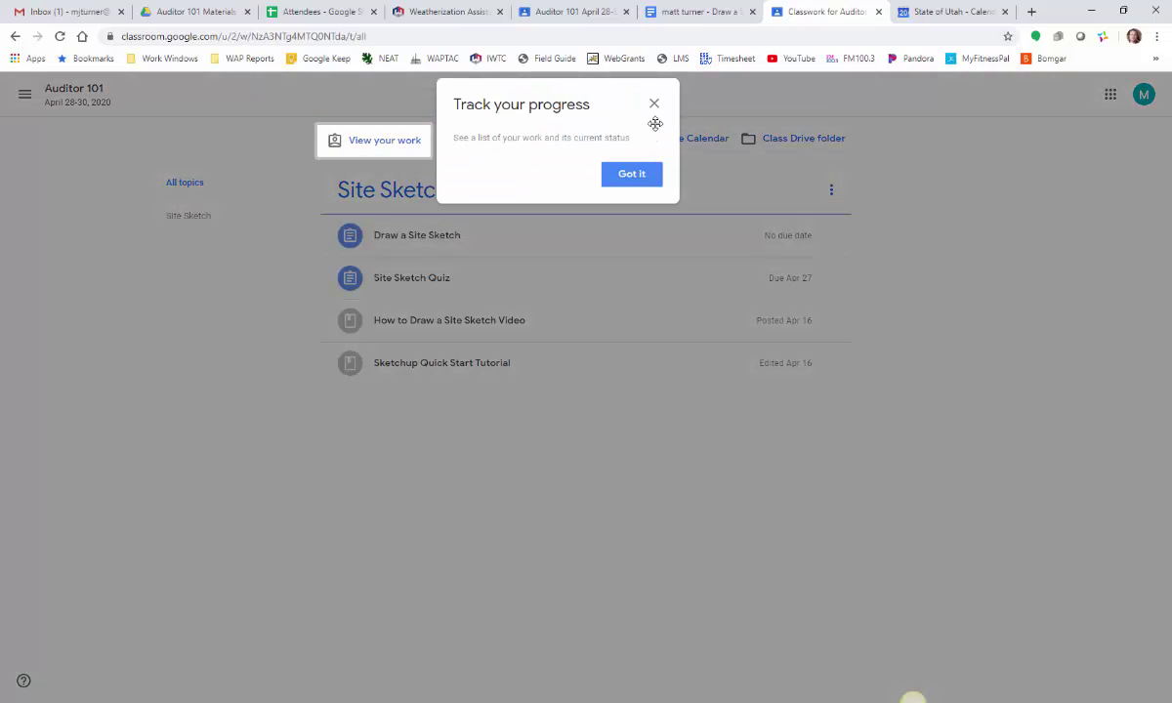
click(631, 174)
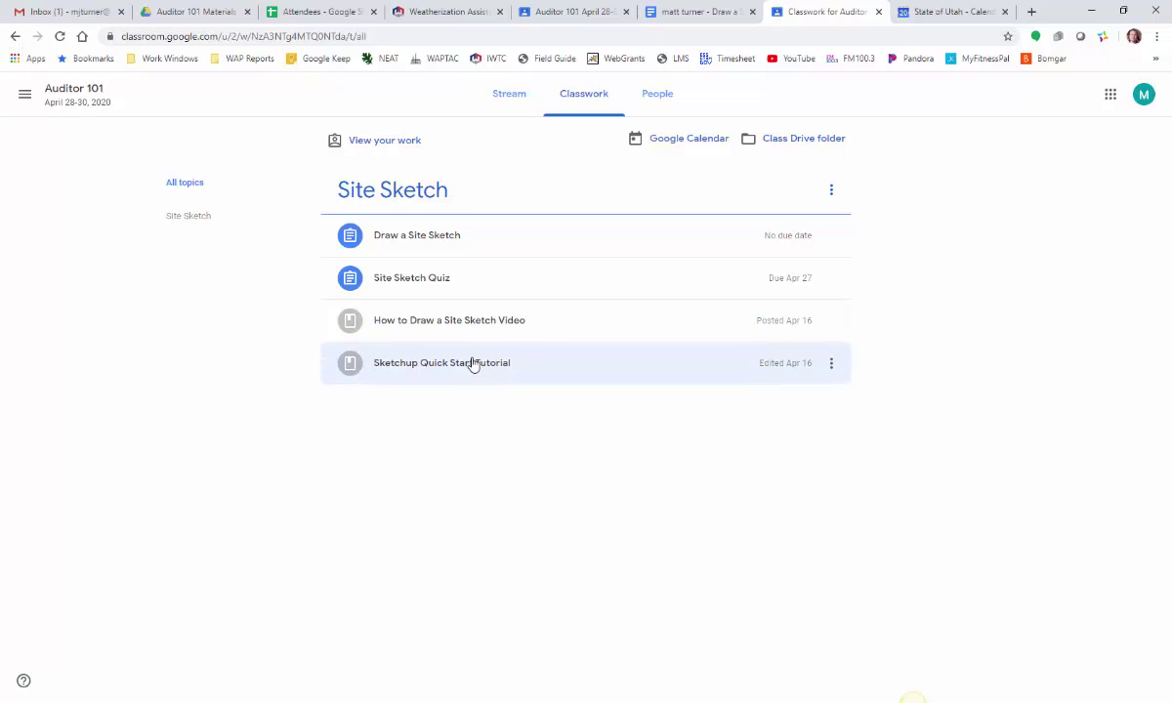
click(447, 244)
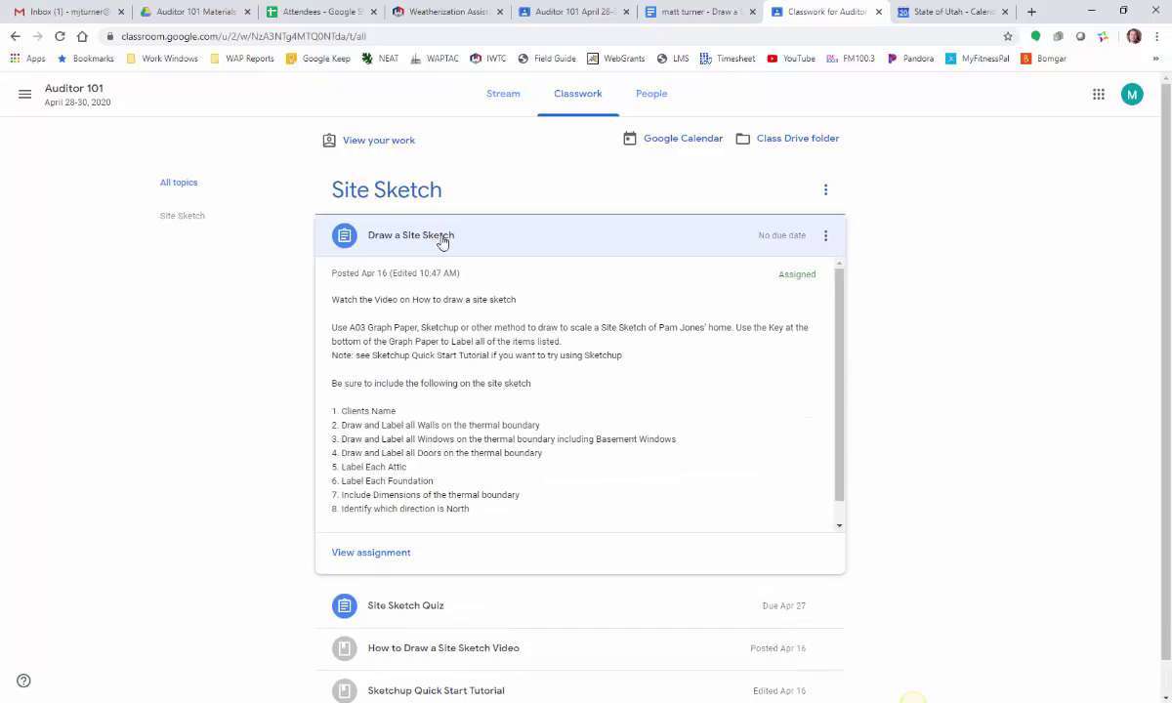
click(379, 552)
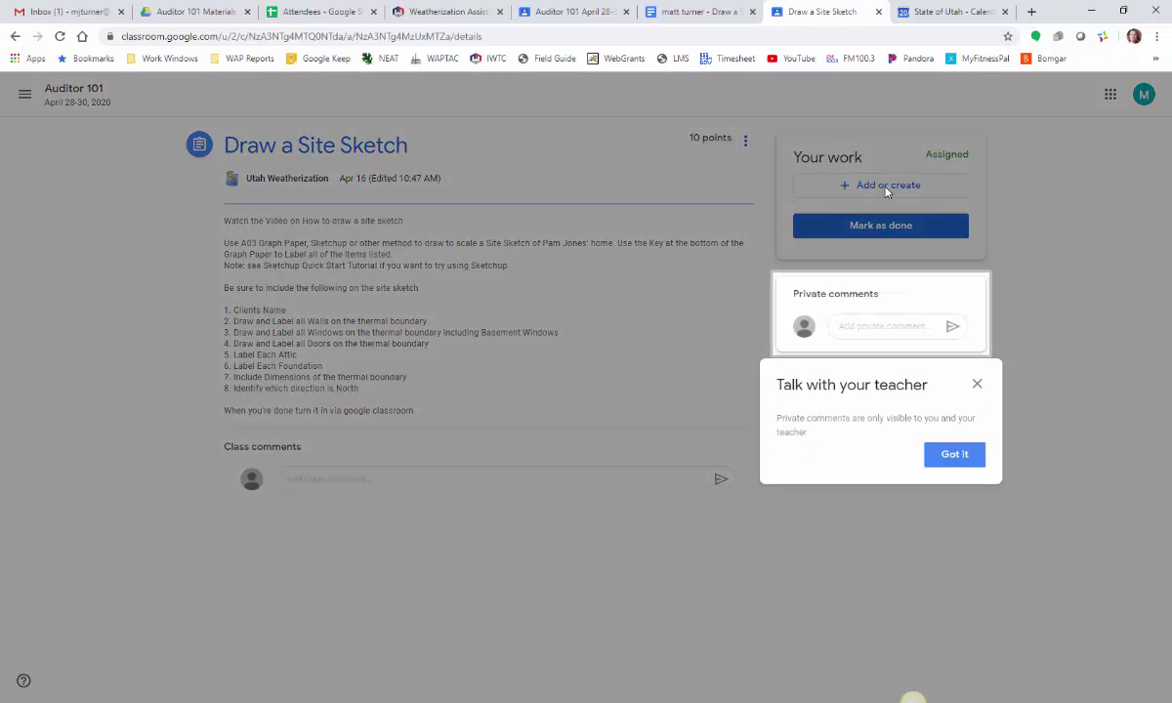
click(979, 387)
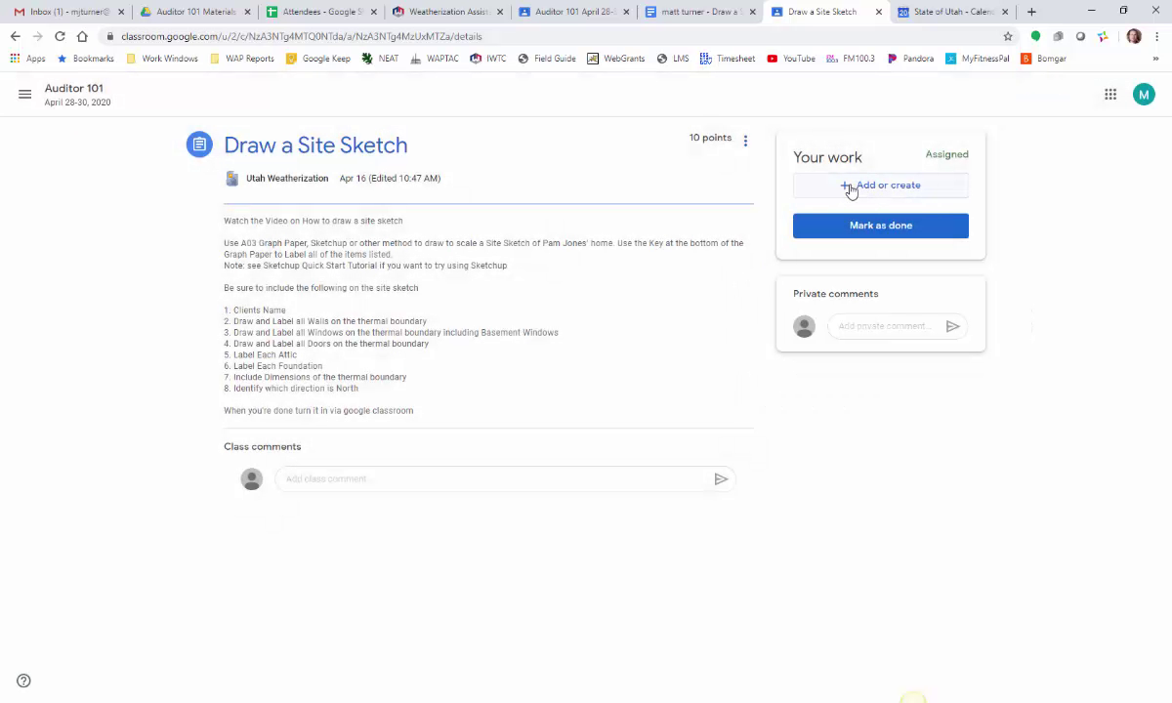
- Create a new Google Docs document as work for the assignment and open it
click(850, 190)
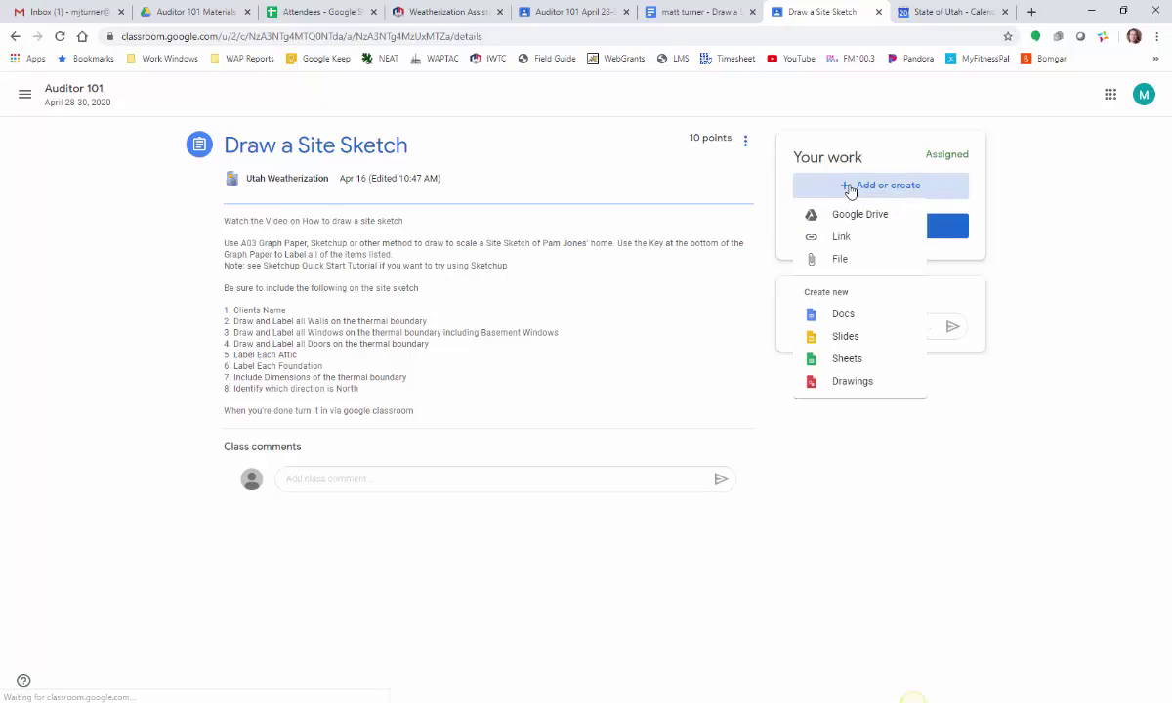
click(844, 317)
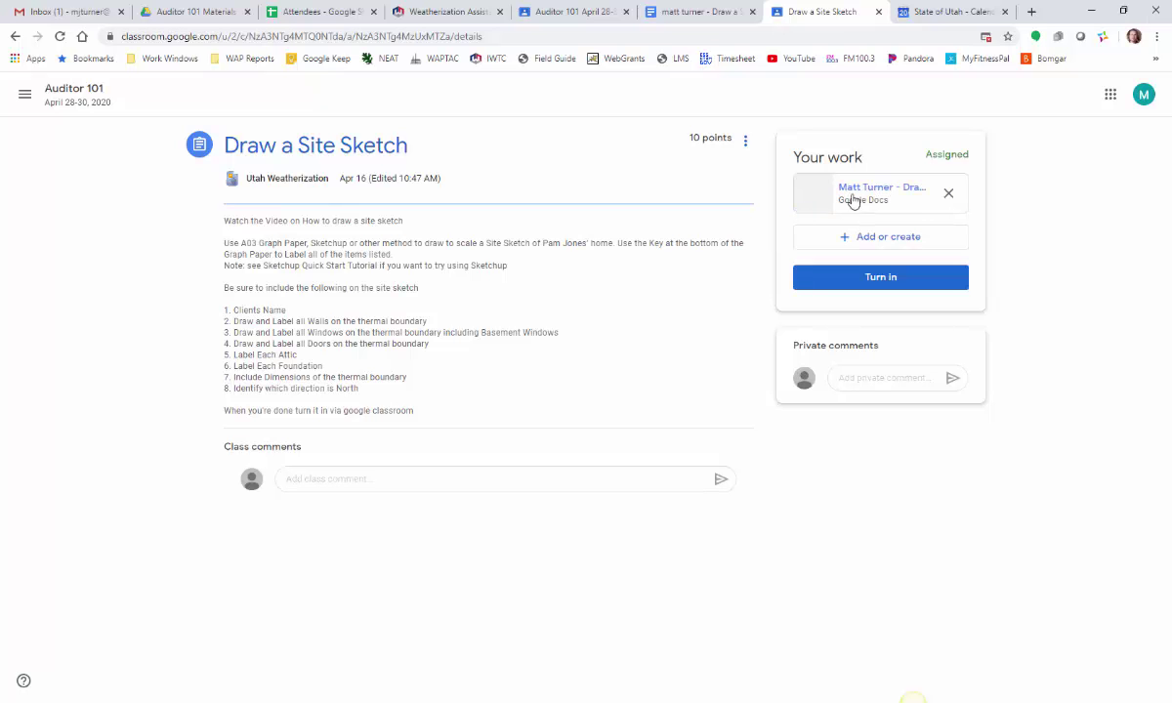
click(848, 198)
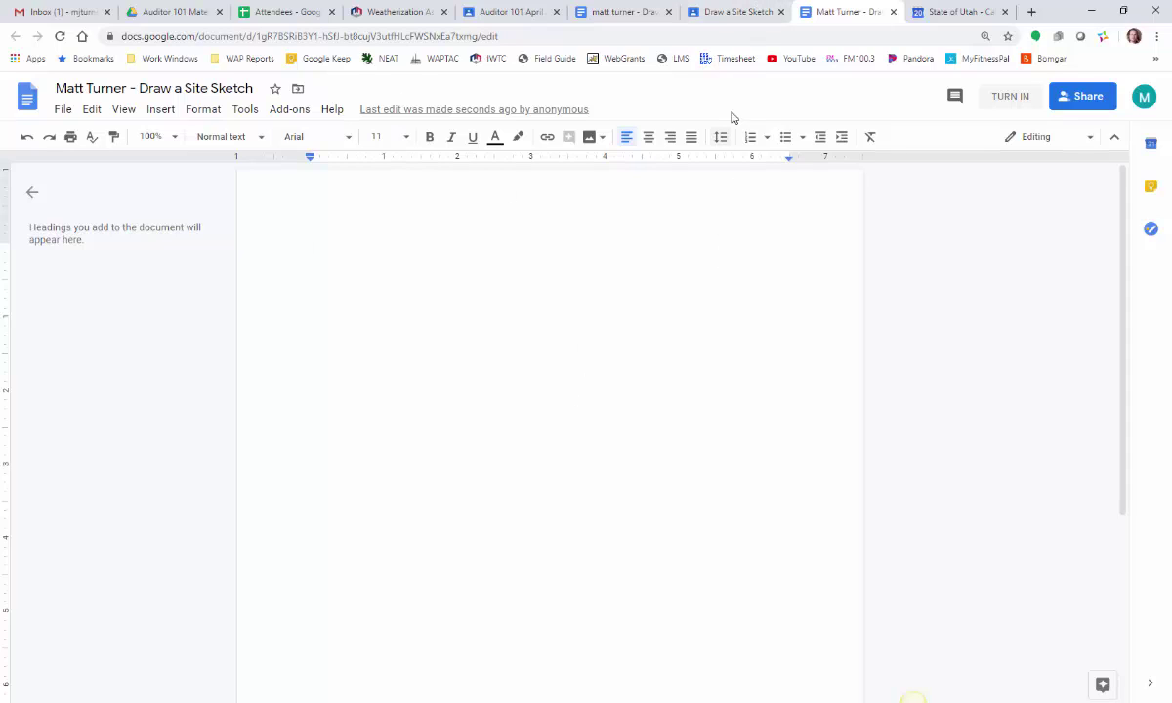
- Check the assignment's attachment options, and paste the copied site sketch floor plan into its Google Docs document
click(735, 13)
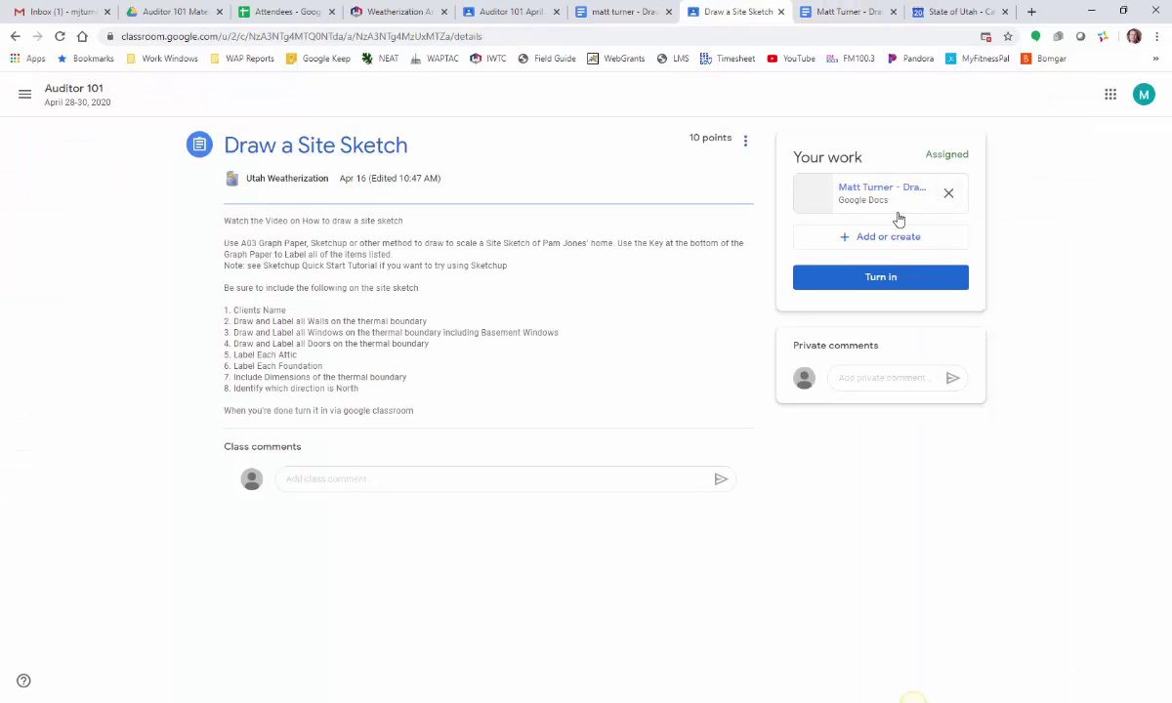
click(850, 240)
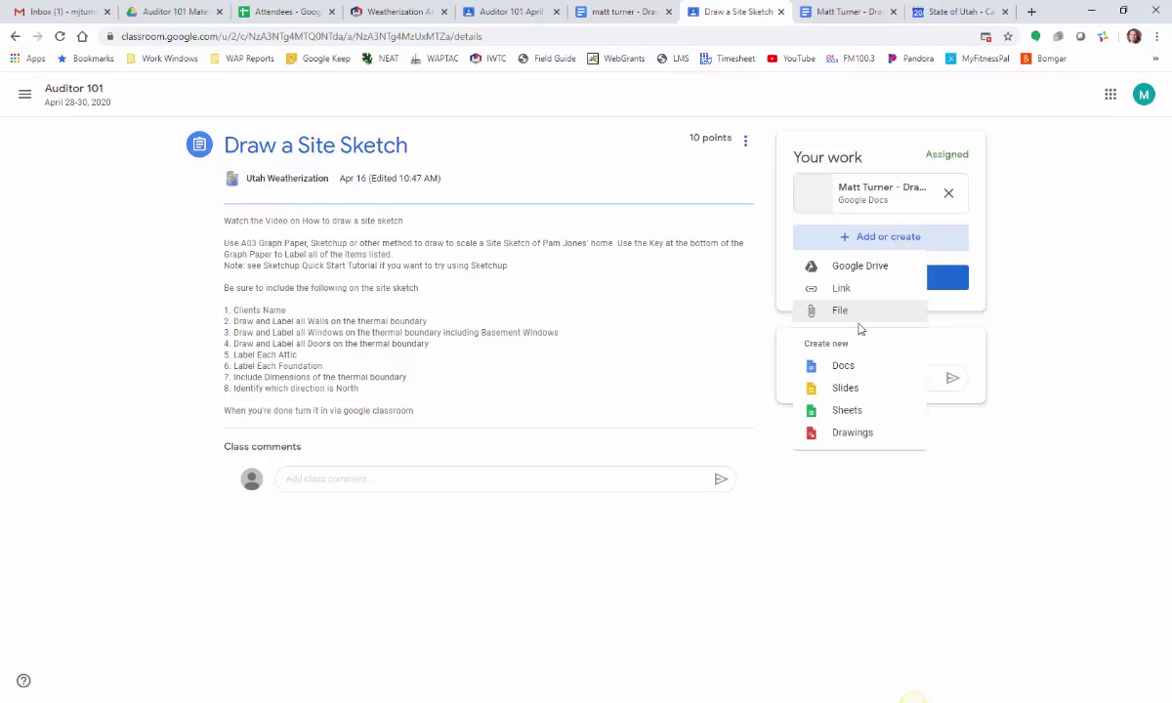
click(849, 10)
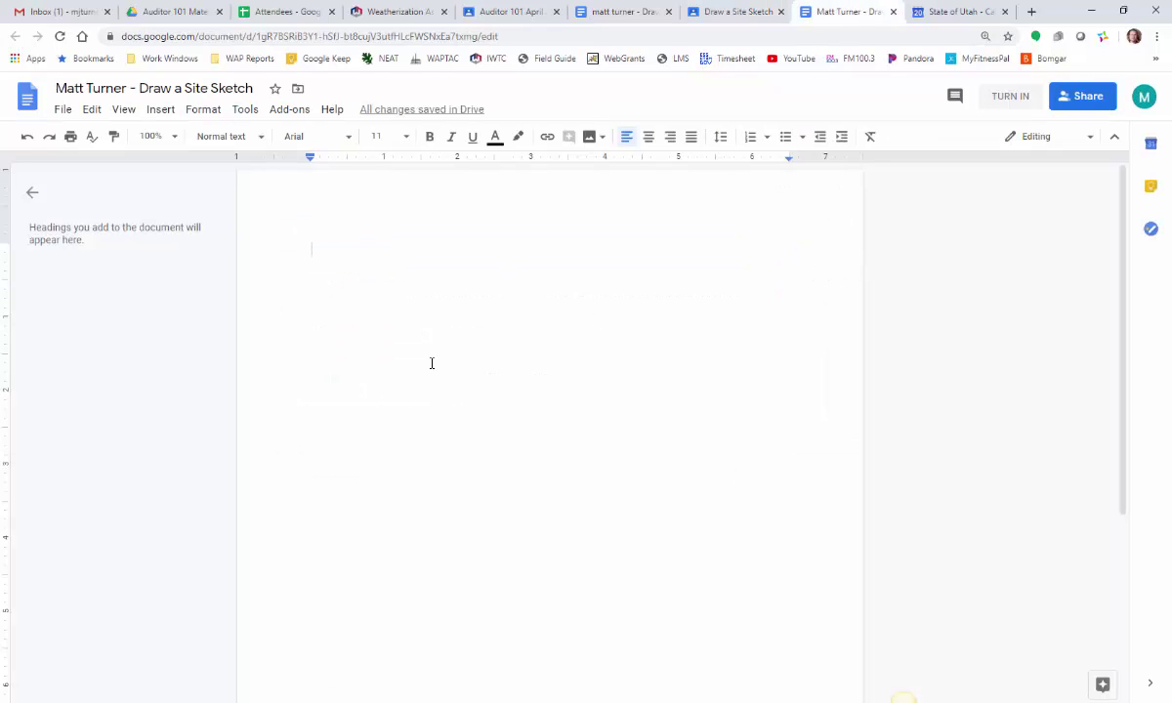
key(ctrl+v)
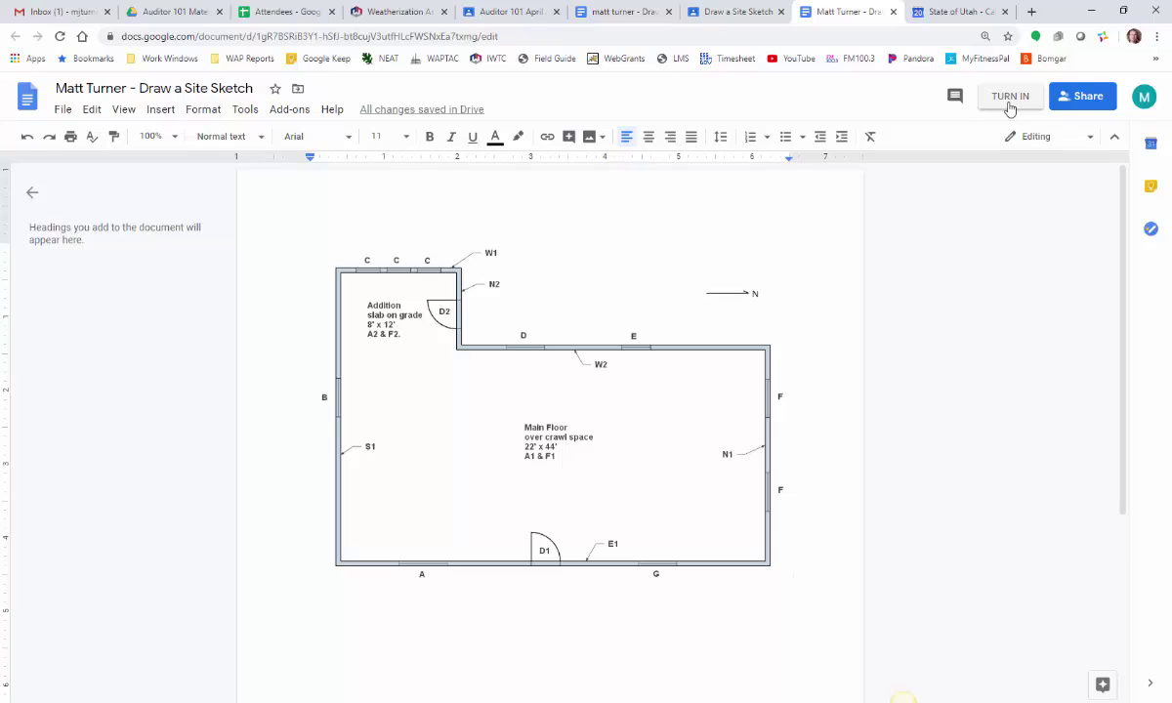
- Turn in the Draw a Site Sketch assignment with the attached document
click(1010, 102)
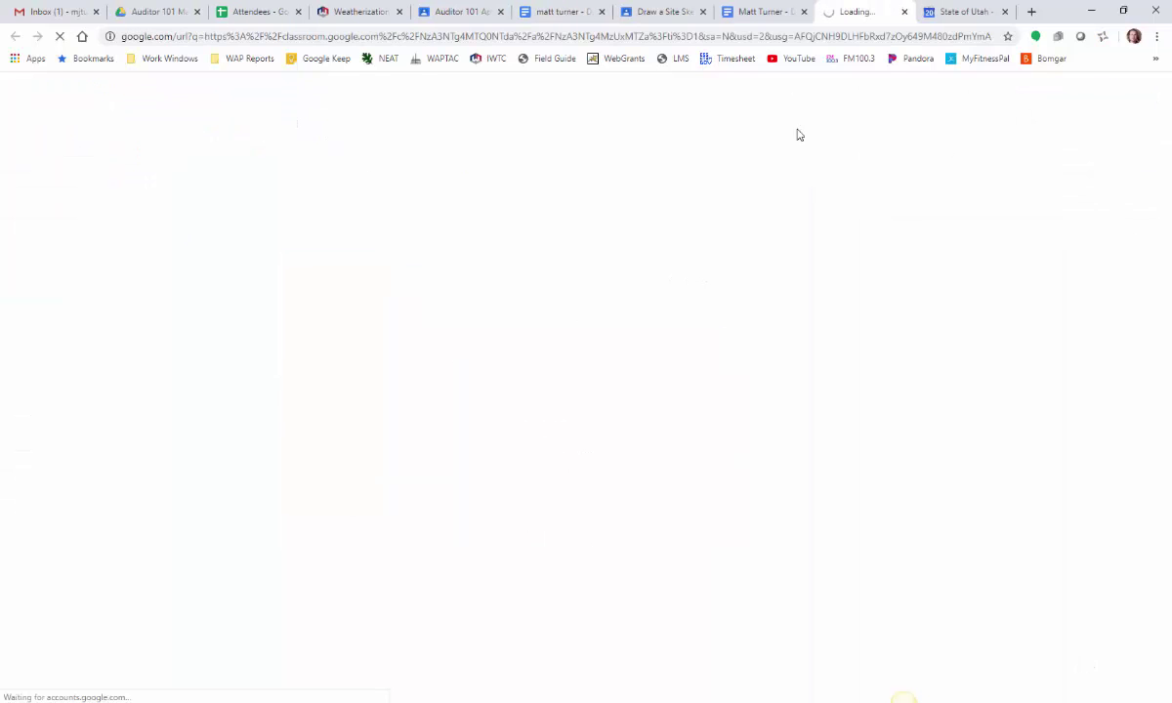
click(664, 12)
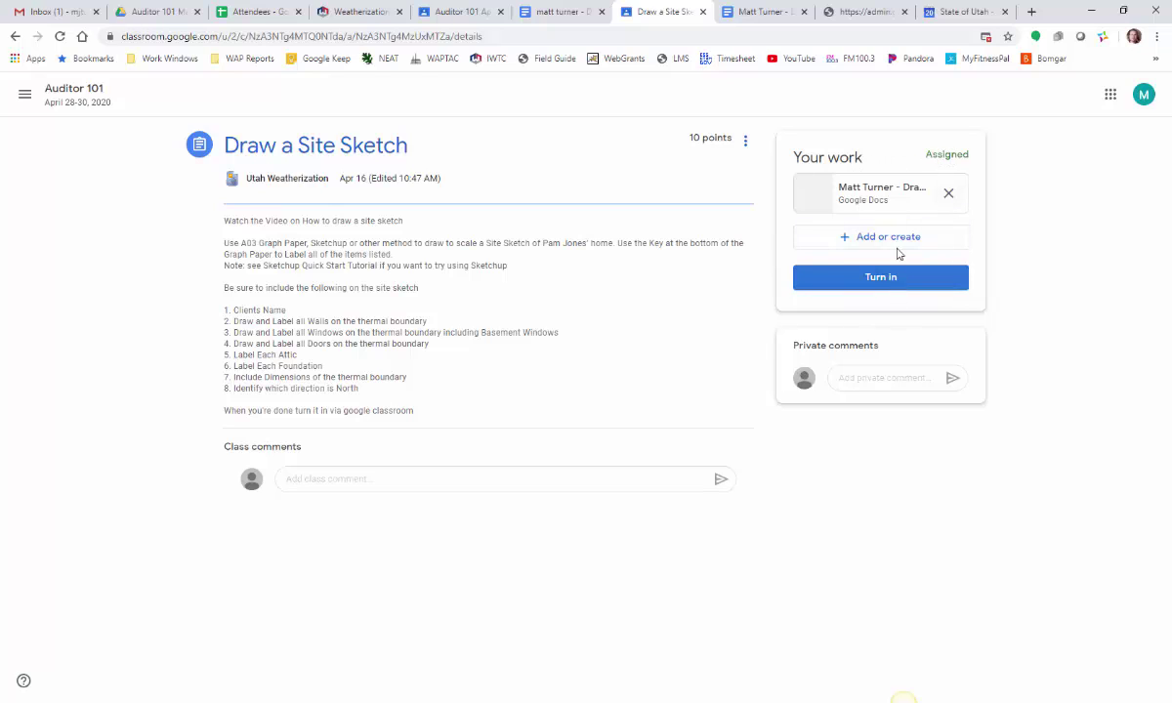
click(882, 281)
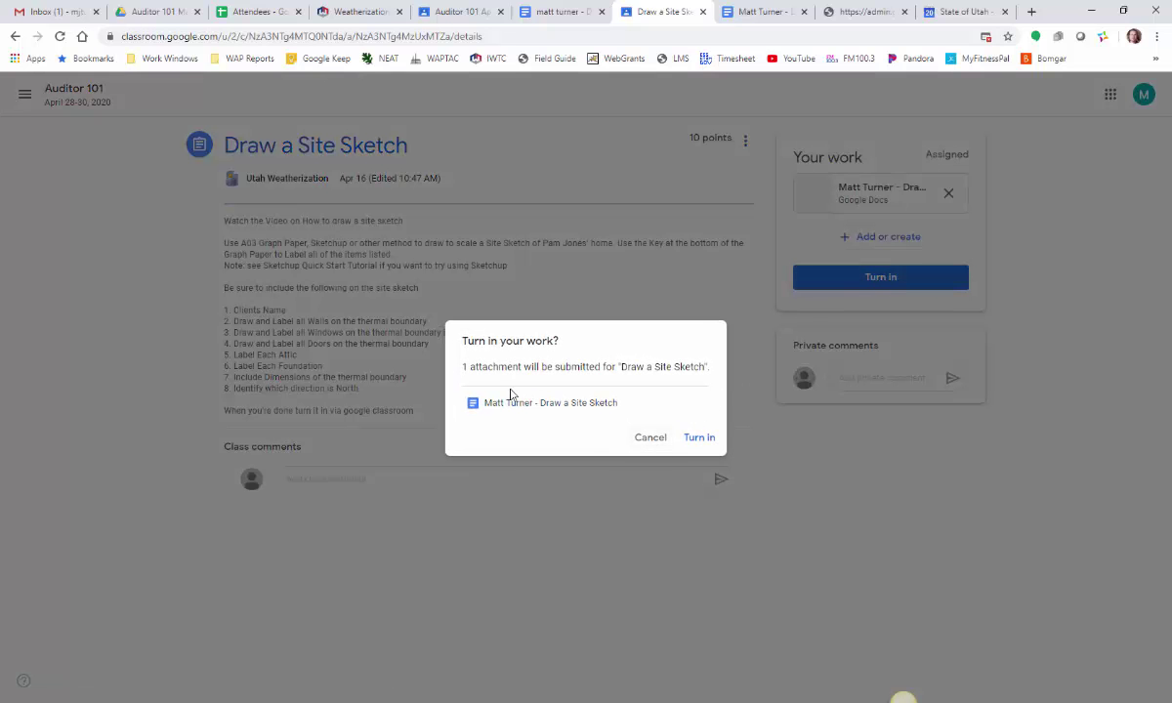
click(692, 442)
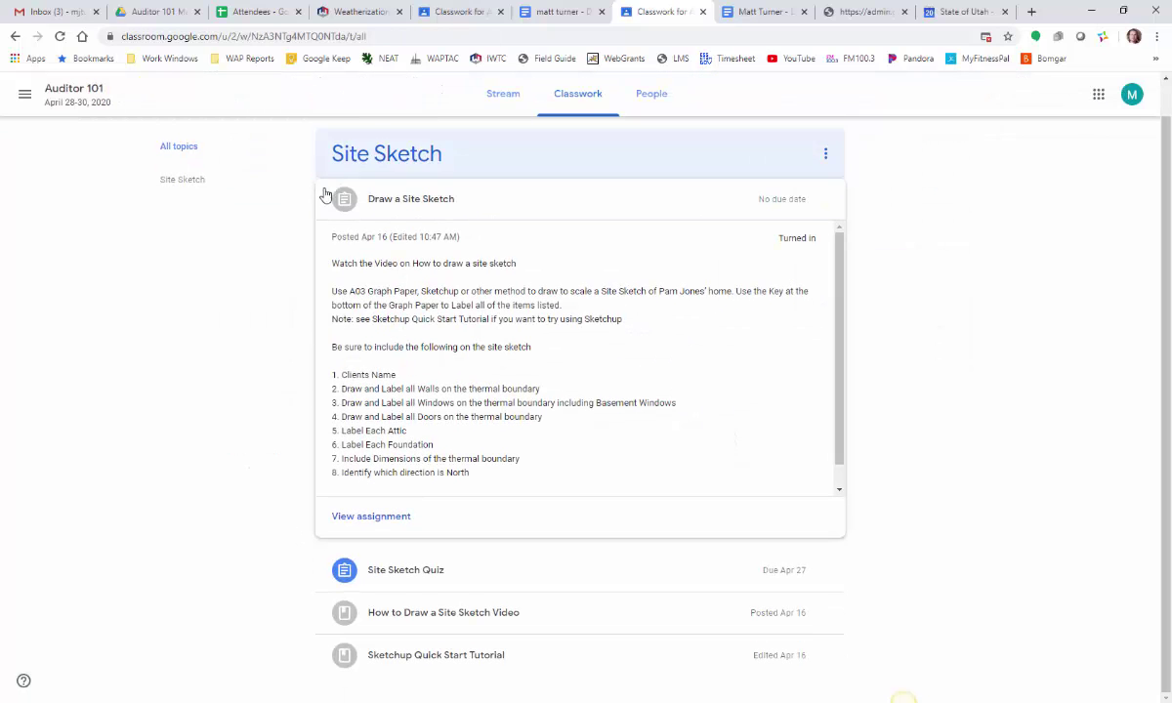
- Review the student's work status for Auditor 101, and the graded work in the other student account
click(324, 202)
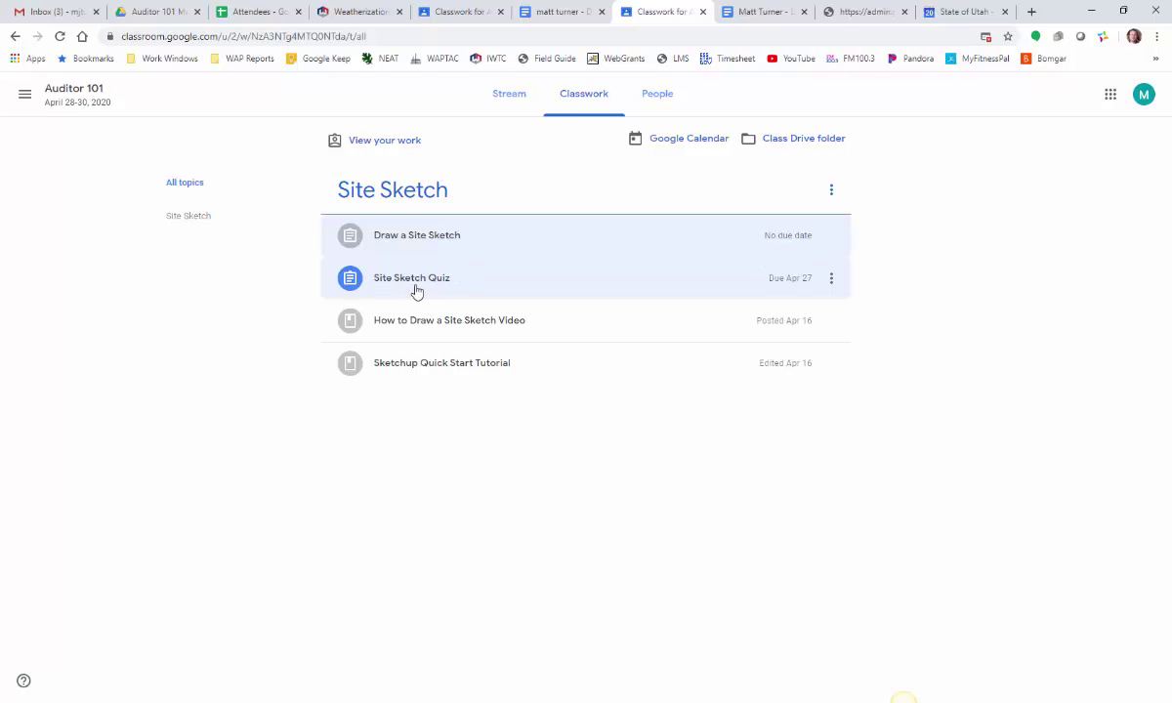
click(385, 142)
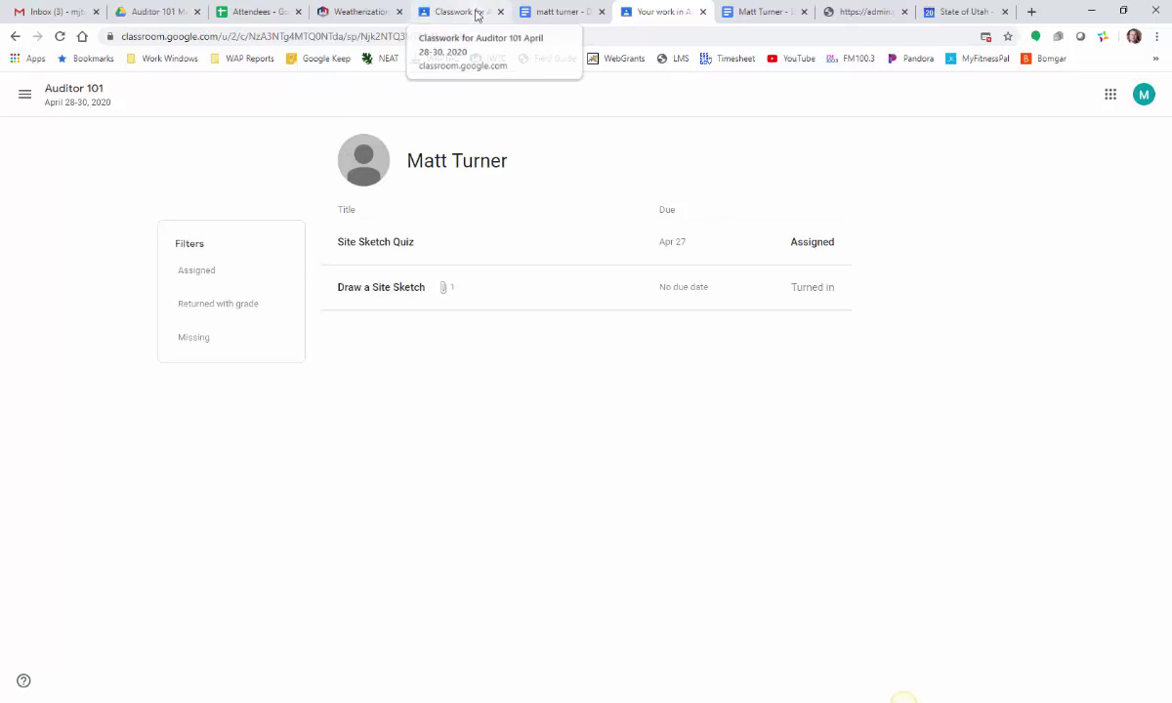
click(476, 15)
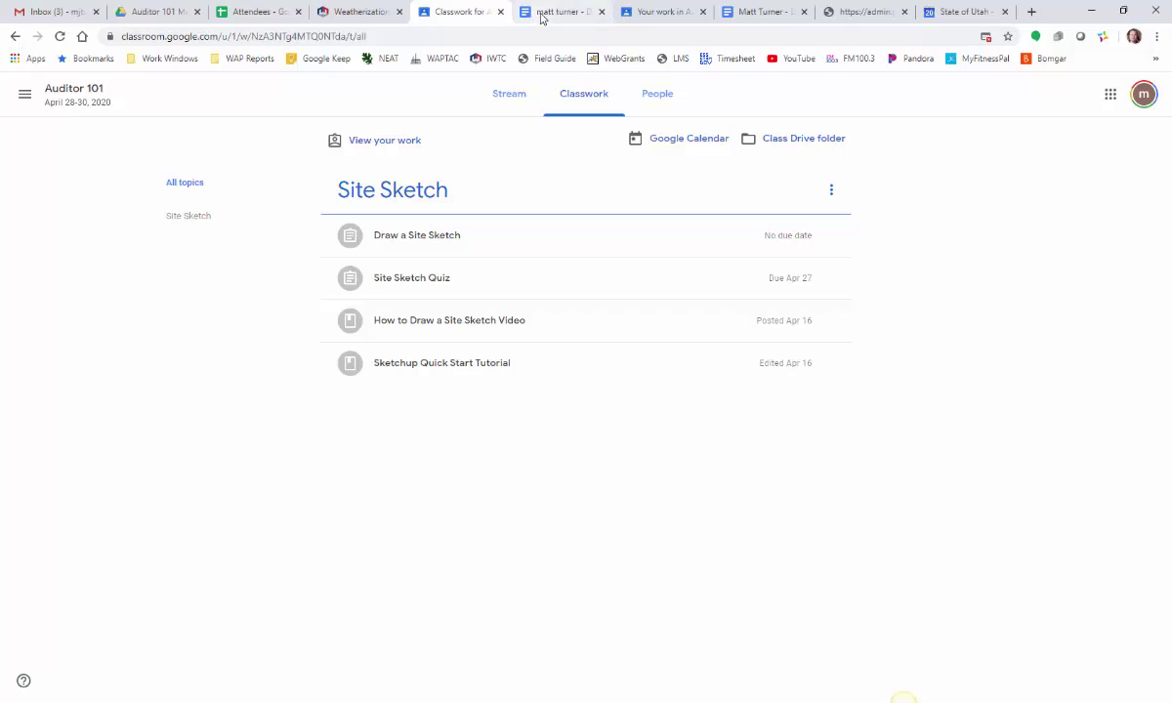
click(384, 142)
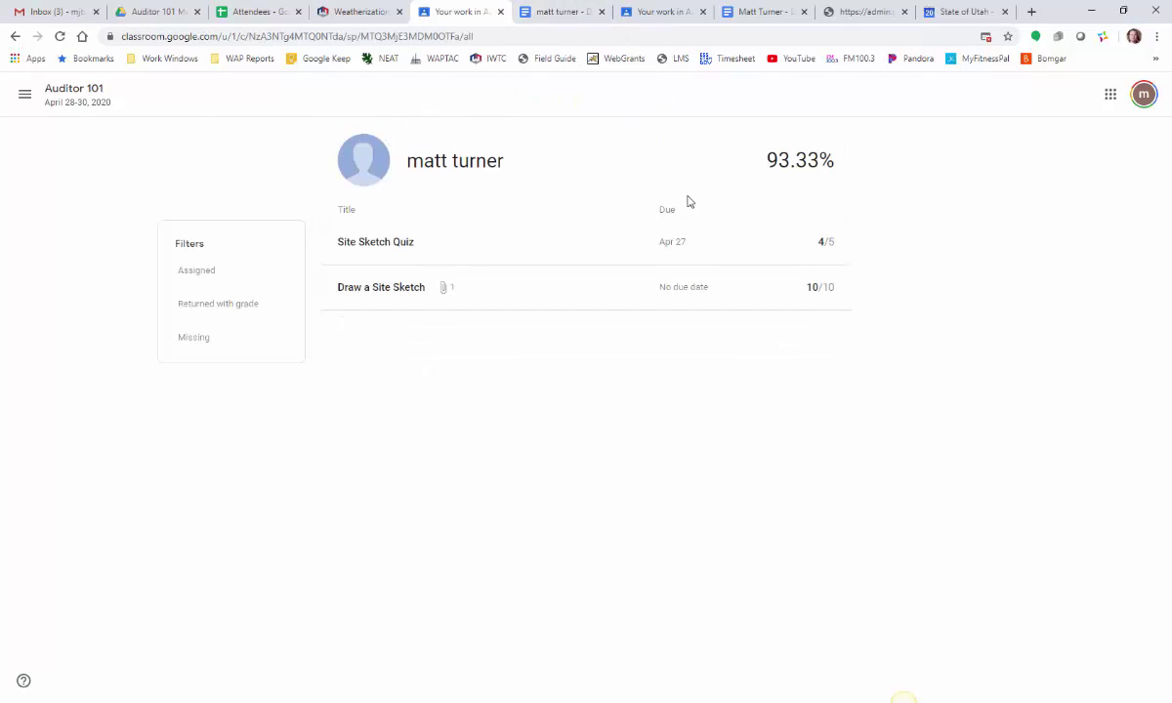